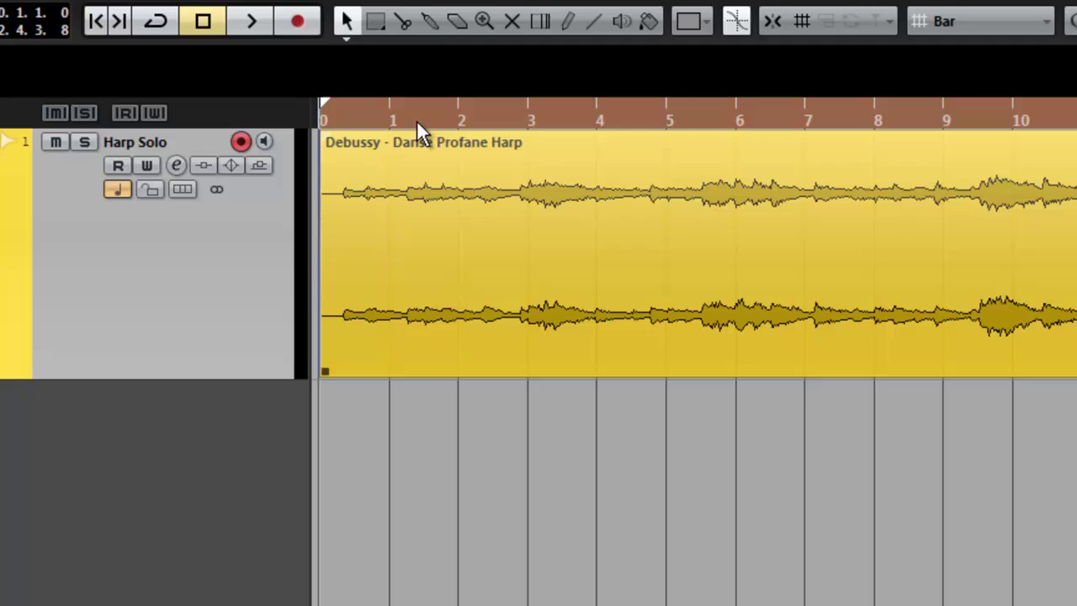
# Step: Audition the Debussy harp recording, then load VirtualSoundStage on the Harp Solo track's insert 1
pyautogui.click(255, 23)
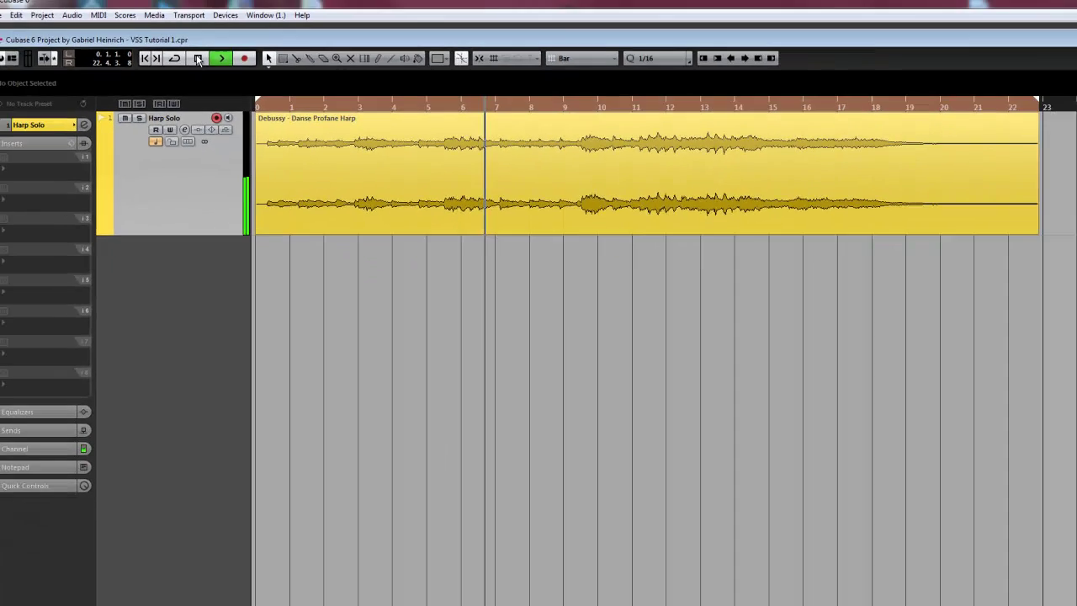
pyautogui.click(203, 21)
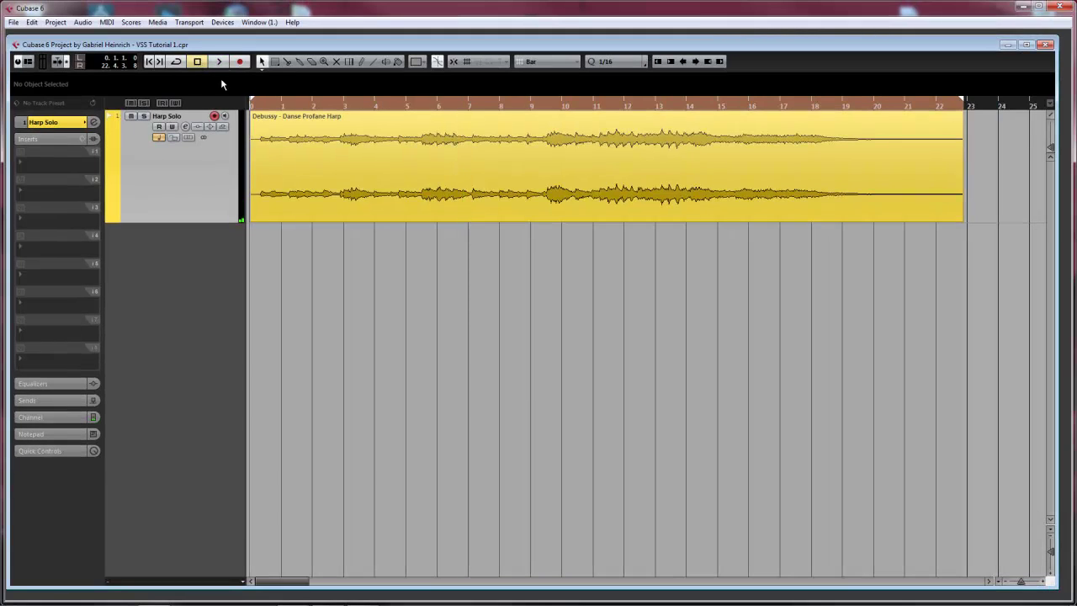
pyautogui.click(275, 142)
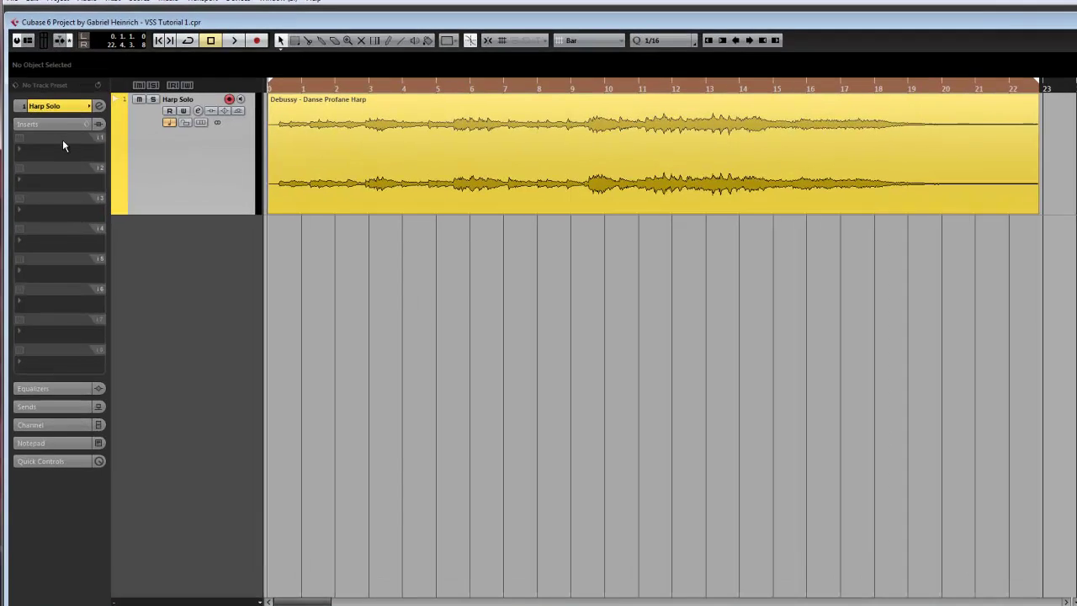
pyautogui.click(61, 161)
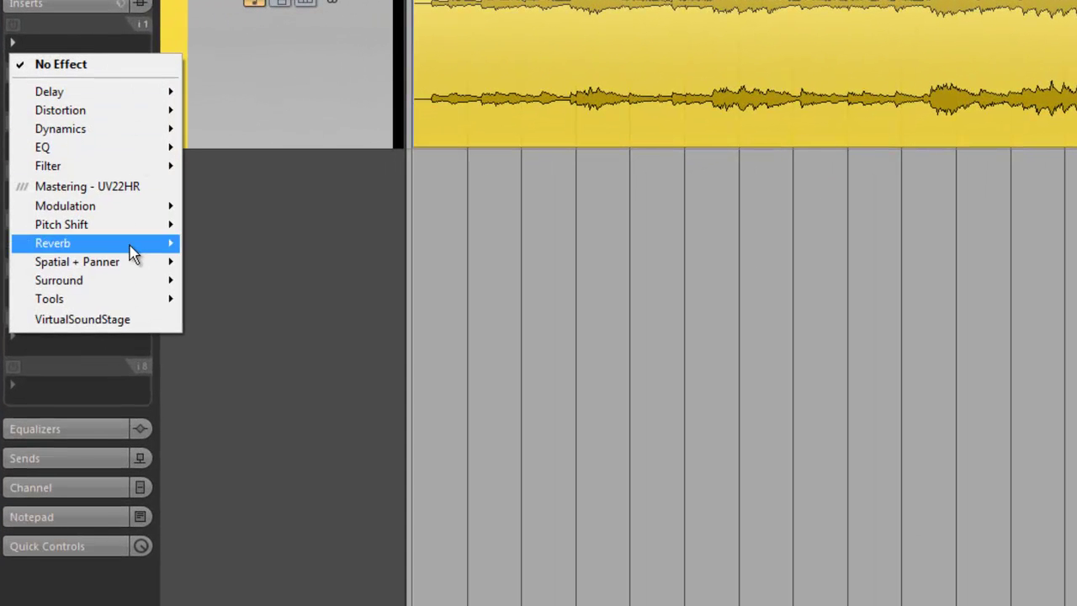
pyautogui.click(132, 318)
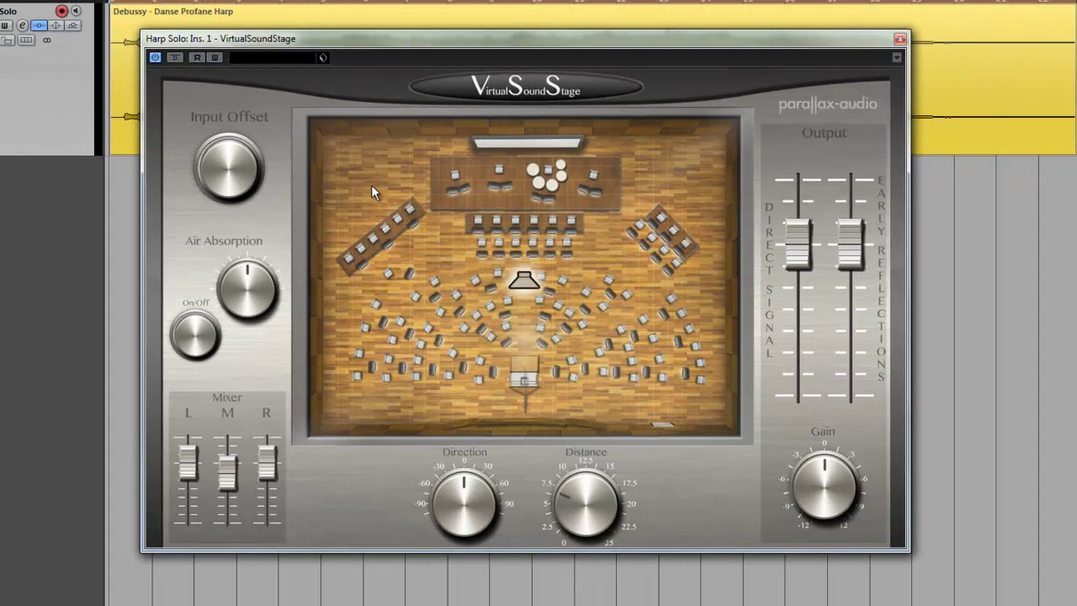
# Step: Move the harp left beside the angled strings, raise Early Reflections near maximum, and lower Direct Signal
pyautogui.moveTo(522, 282); pyautogui.dragTo(406, 265)
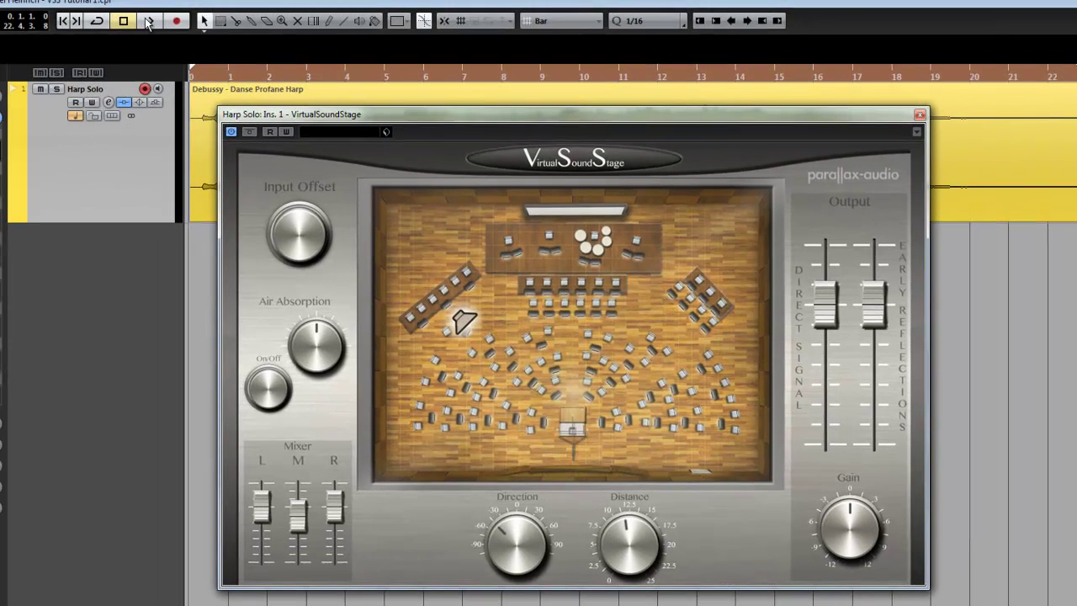
pyautogui.click(67, 0)
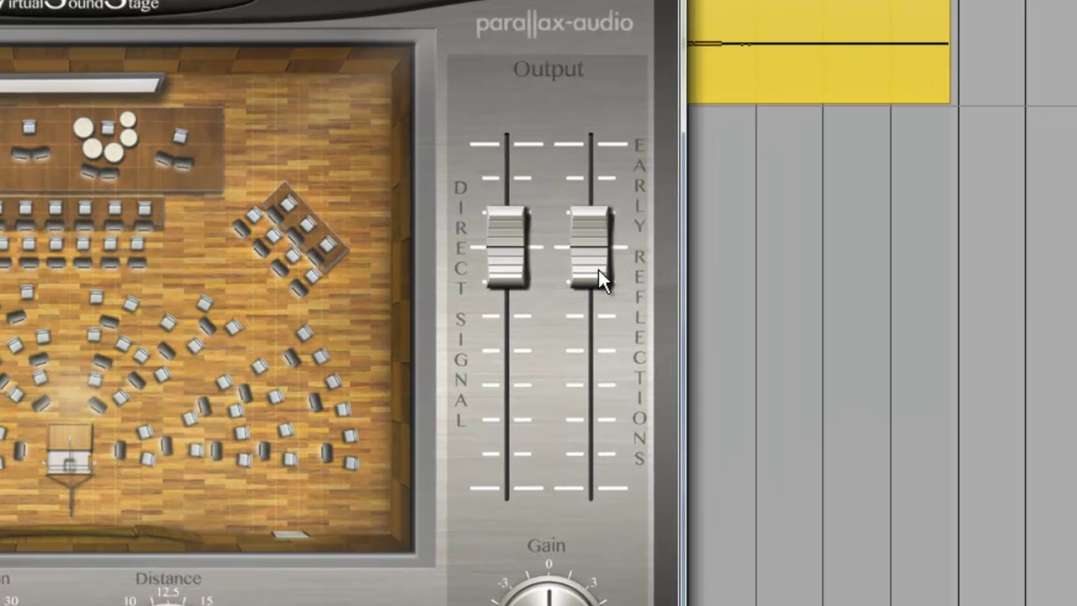
pyautogui.moveTo(598, 269); pyautogui.dragTo(592, 199)
pyautogui.moveTo(507, 271); pyautogui.dragTo(500, 278)
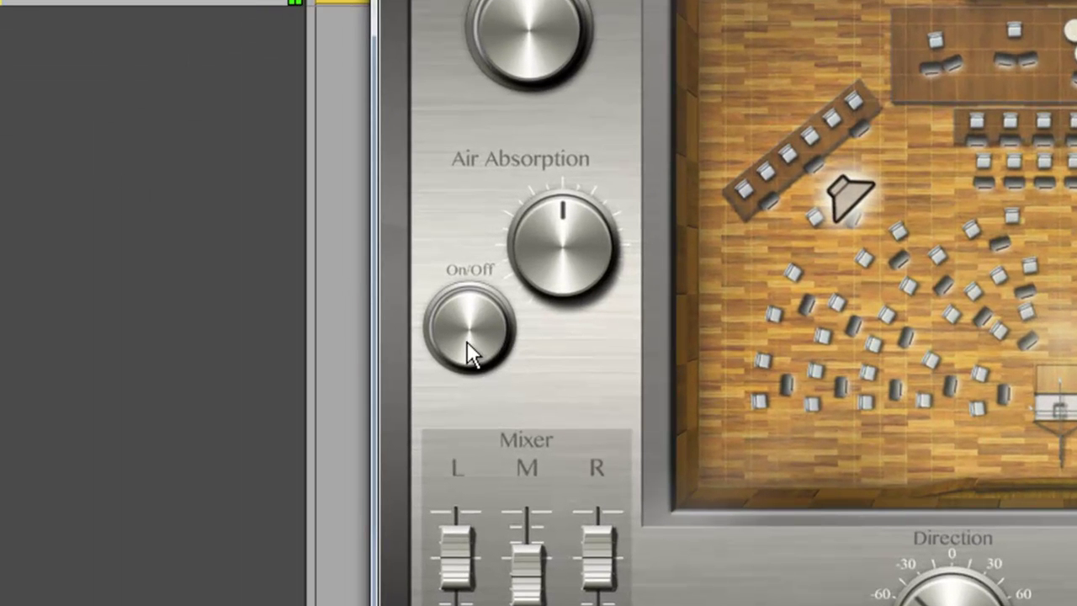
# Step: Enable Air Absorption, turn its amount down, compare it off and on, then stop playback
pyautogui.click(468, 345)
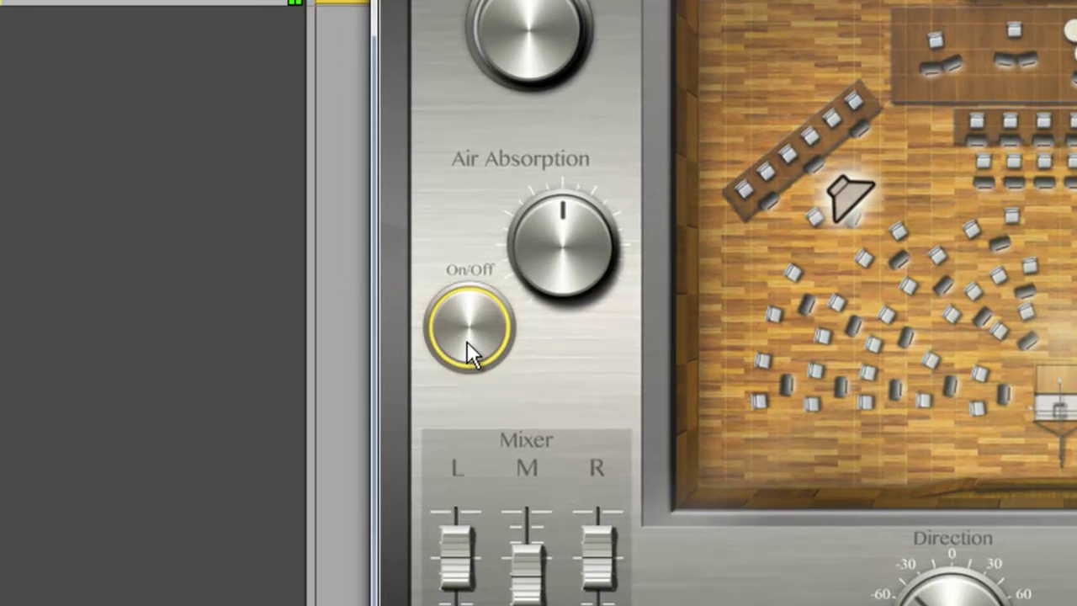
pyautogui.moveTo(559, 236); pyautogui.dragTo(561, 272)
pyautogui.click(489, 330)
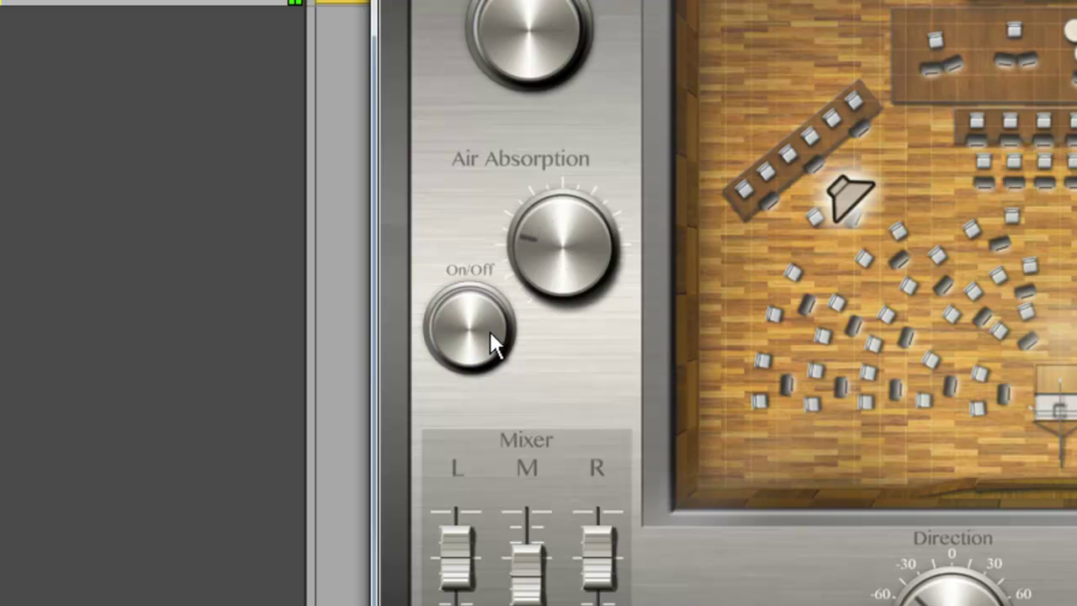
pyautogui.click(489, 328)
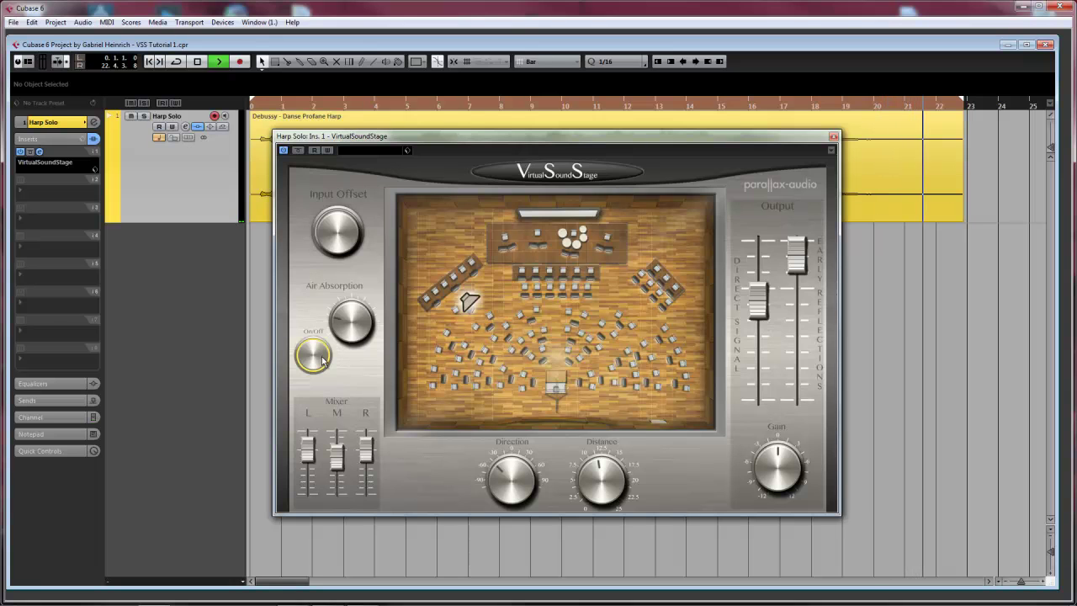
pyautogui.press('space')
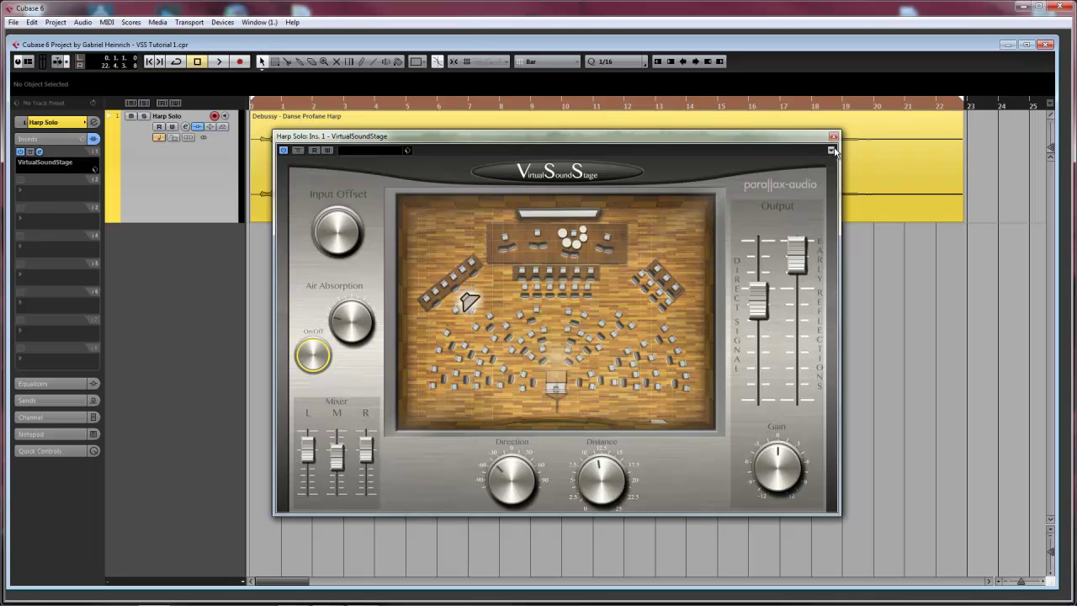
# Step: Close the VirtualSoundStage plugin window
pyautogui.click(832, 136)
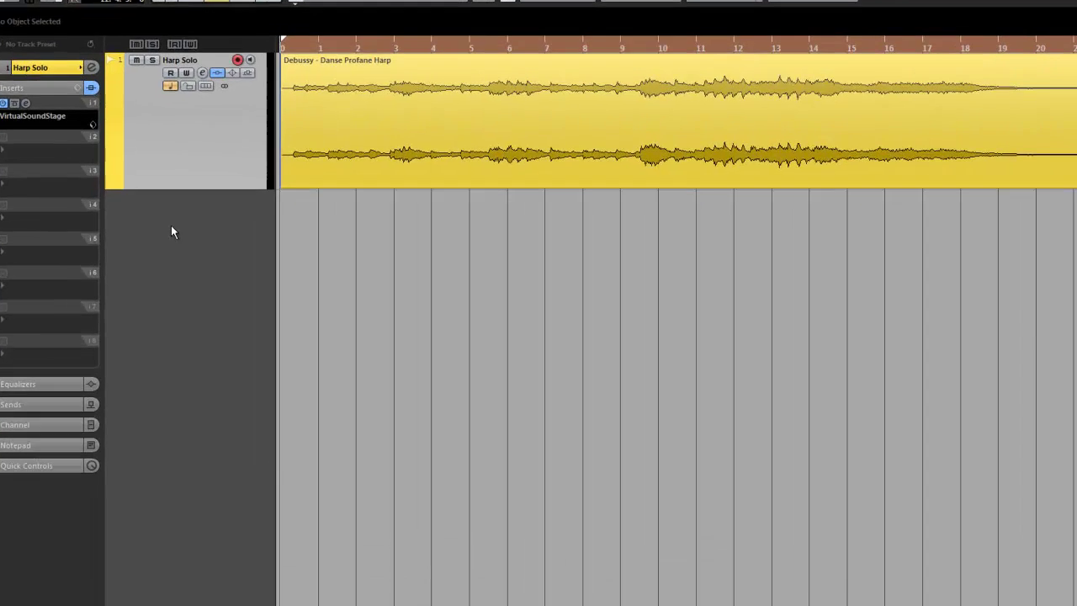
# Step: Add a stereo FX channel track running the REVerence reverb
pyautogui.rightClick(160, 253)
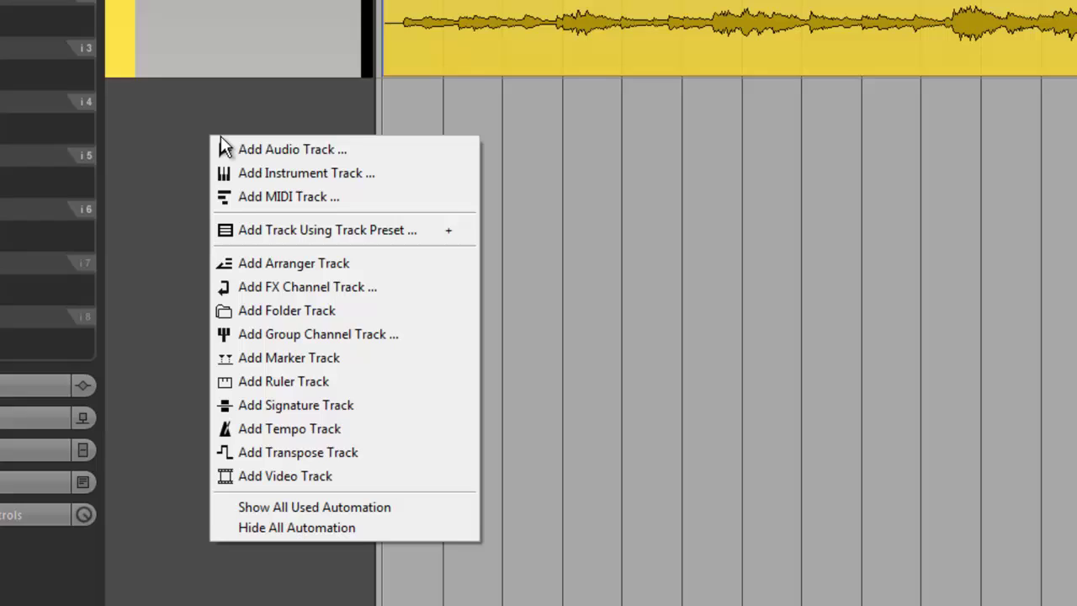
pyautogui.click(306, 287)
pyautogui.click(307, 226)
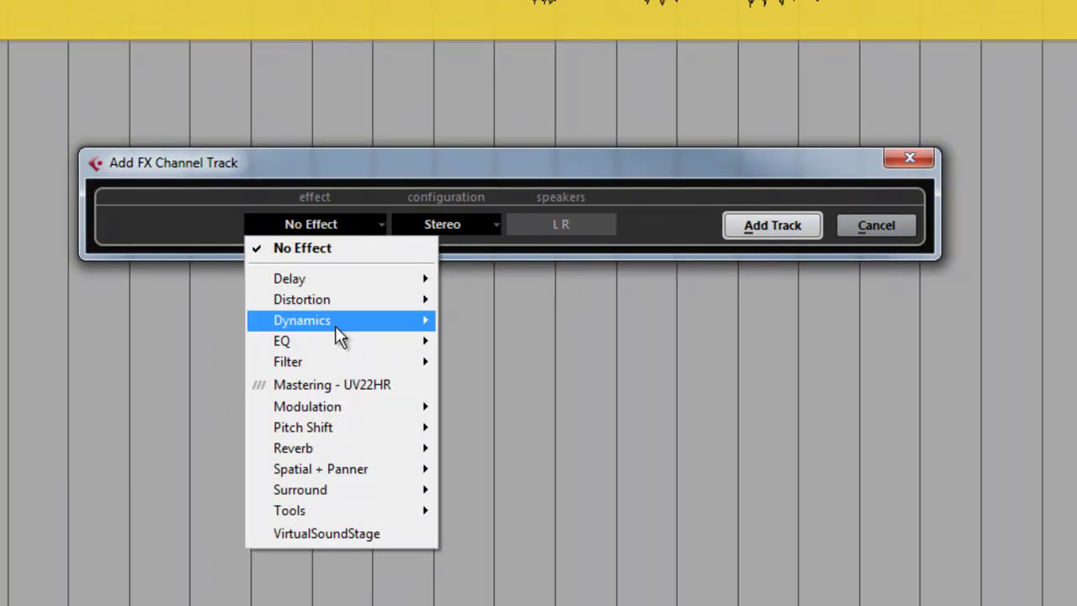
pyautogui.moveTo(346, 447)
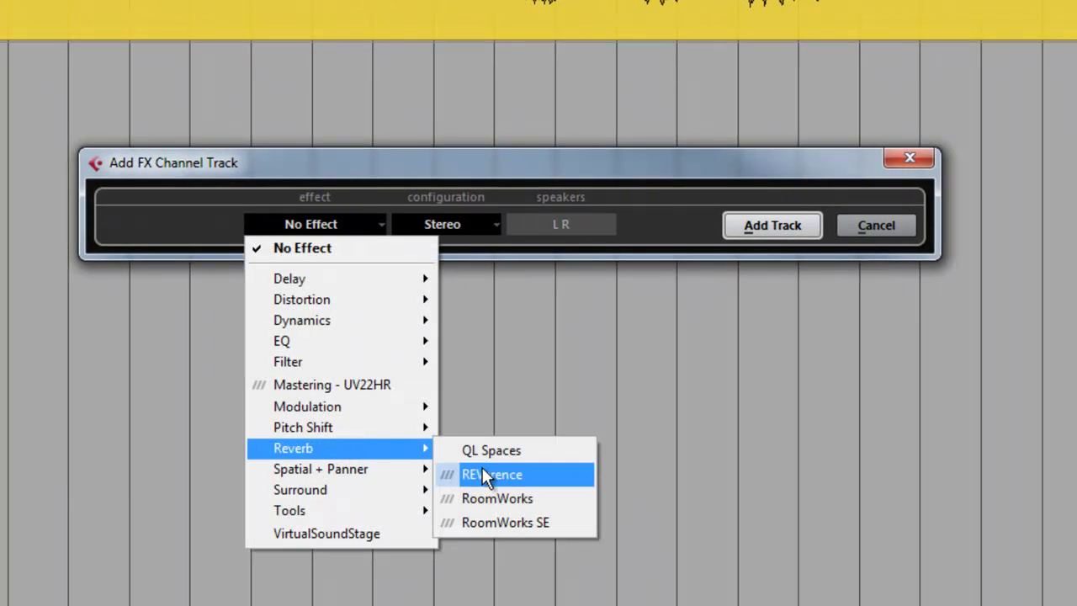
pyautogui.click(505, 476)
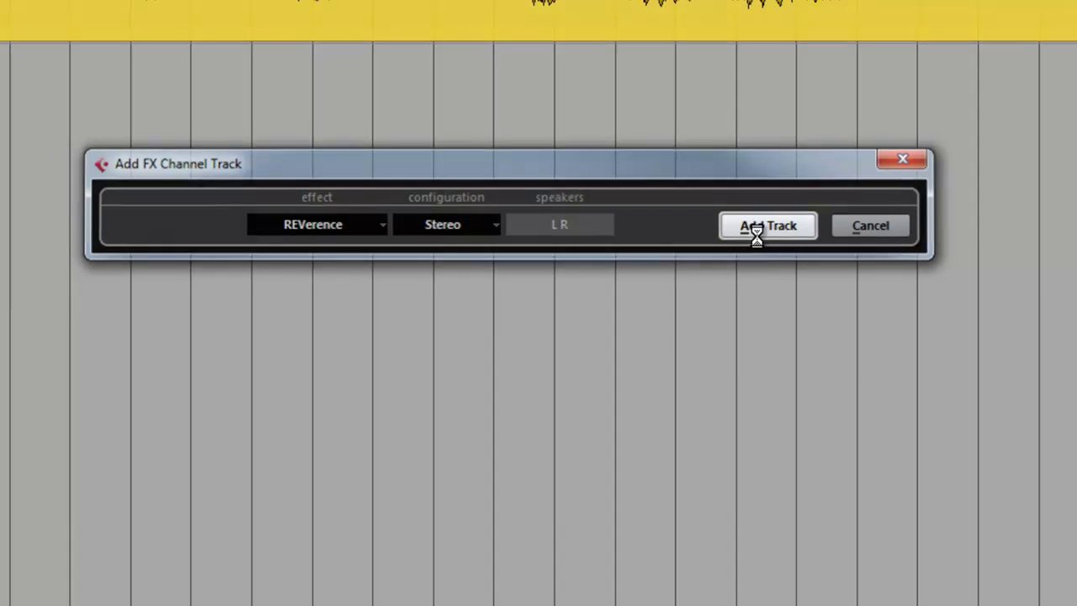
pyautogui.click(752, 231)
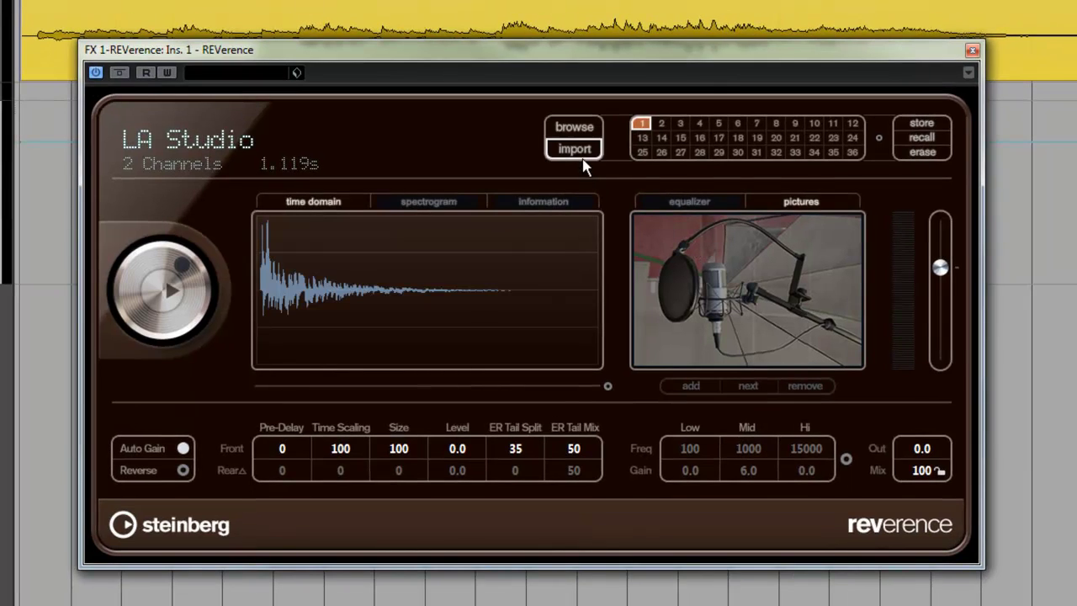
# Step: Import the '1 Halls 18 Boston Hall A Quad.wav' impulse response into REVerence
pyautogui.click(577, 147)
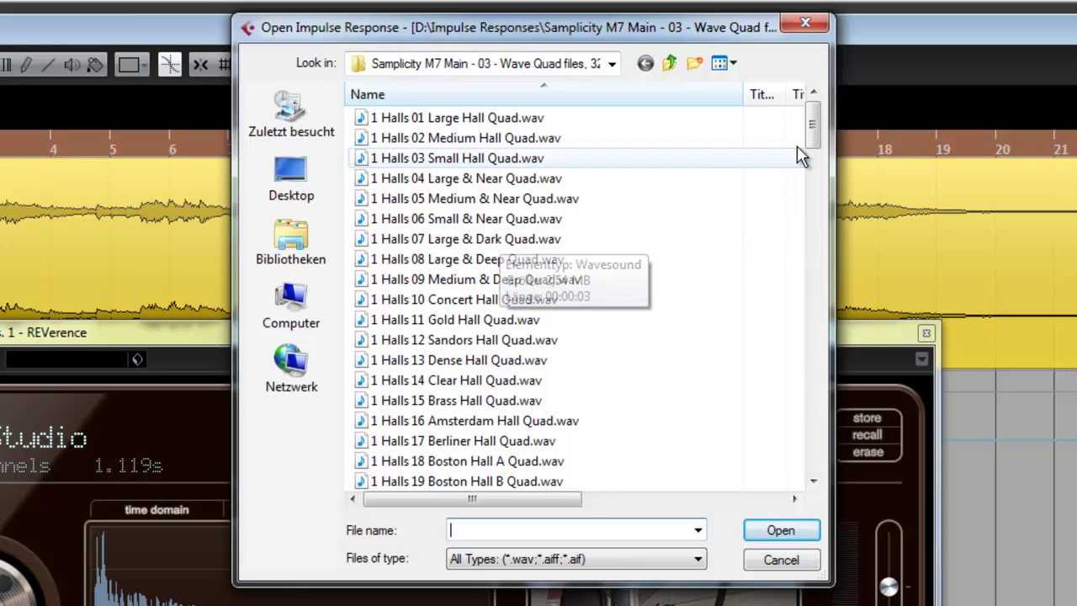
pyautogui.moveTo(815, 141); pyautogui.dragTo(817, 156)
pyautogui.click(533, 360)
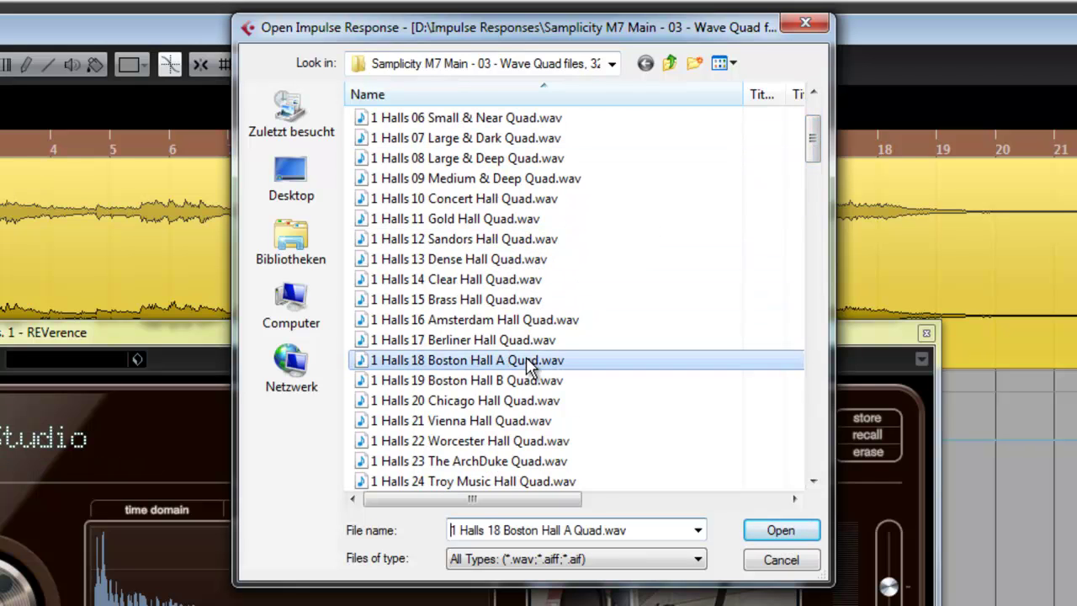
pyautogui.click(781, 529)
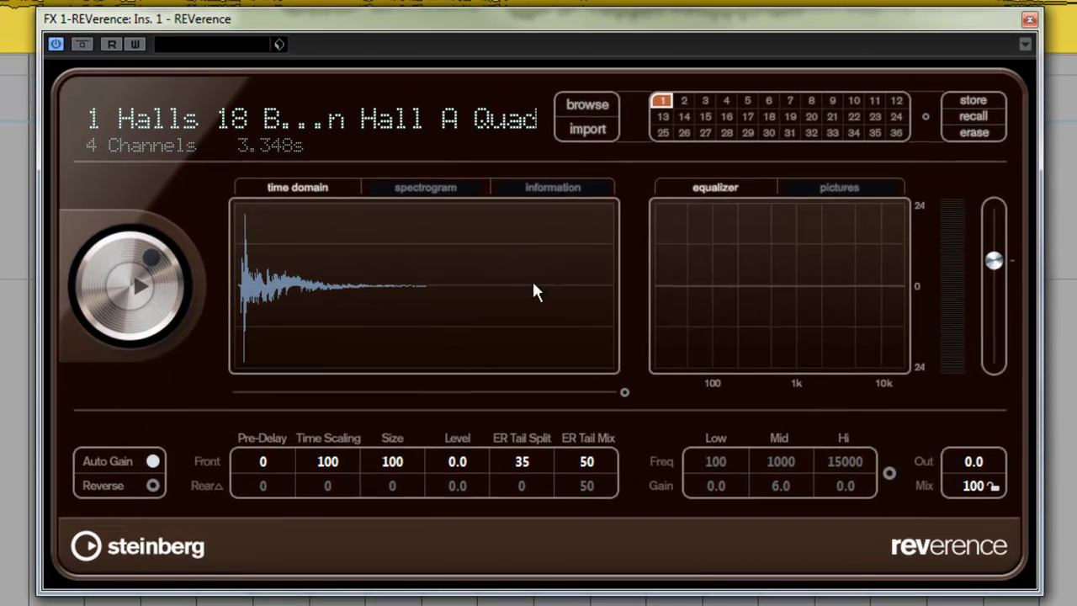
# Step: Set REVerence pre-delay to 45, ER Tail Mix to 86 and ER Tail Split to 44, then close it
pyautogui.moveTo(263, 461); pyautogui.dragTo(263, 434)
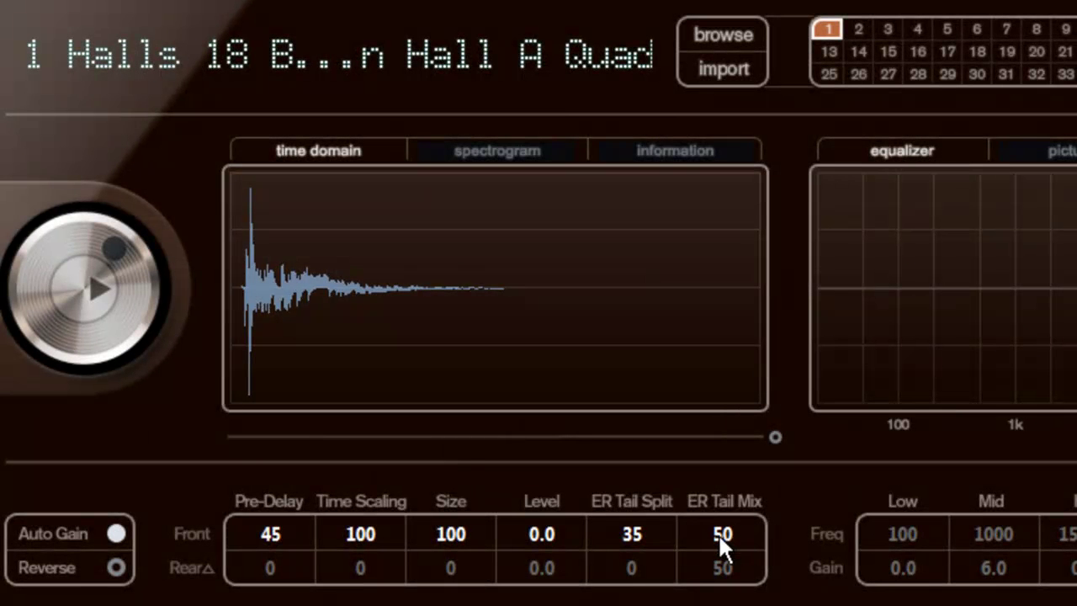
pyautogui.moveTo(717, 530); pyautogui.dragTo(715, 398)
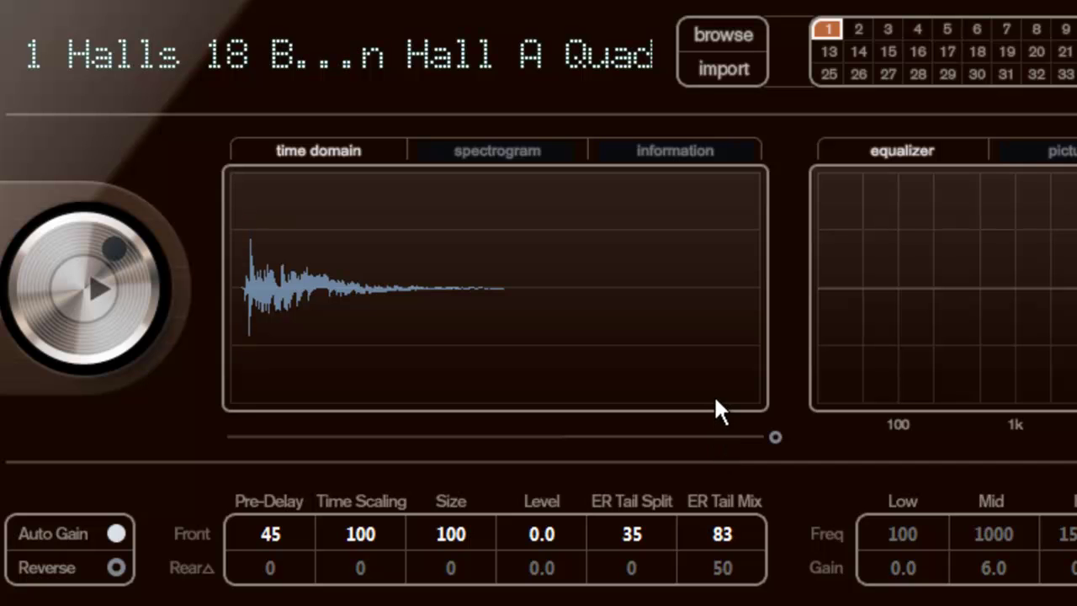
pyautogui.moveTo(636, 514); pyautogui.dragTo(632, 488)
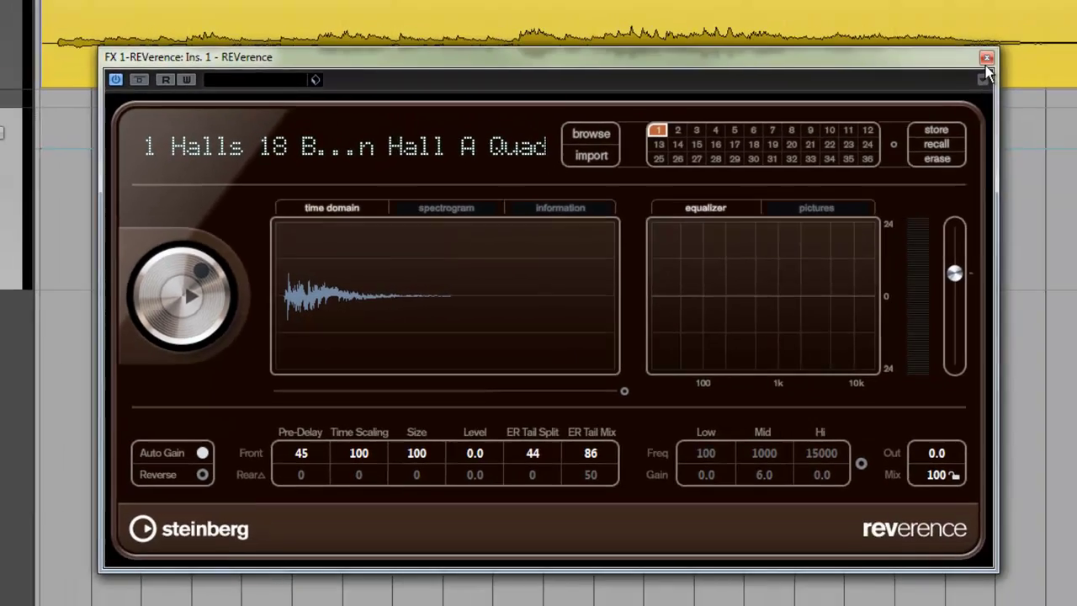
pyautogui.click(1076, 0)
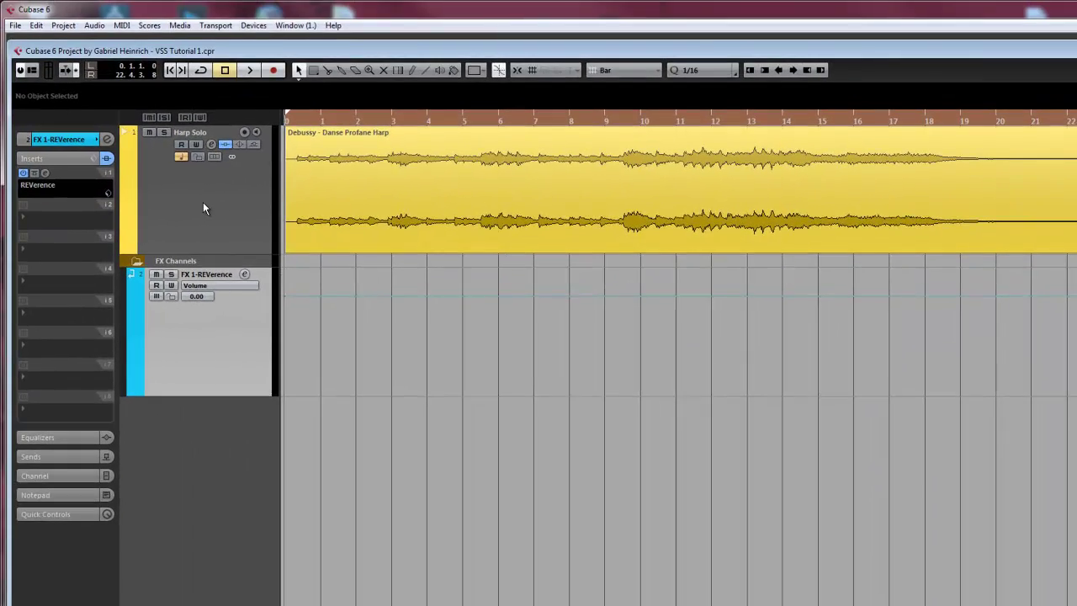
# Step: Route the Harp Solo track's first send to FX 1-REVerence and switch it on
pyautogui.click(202, 202)
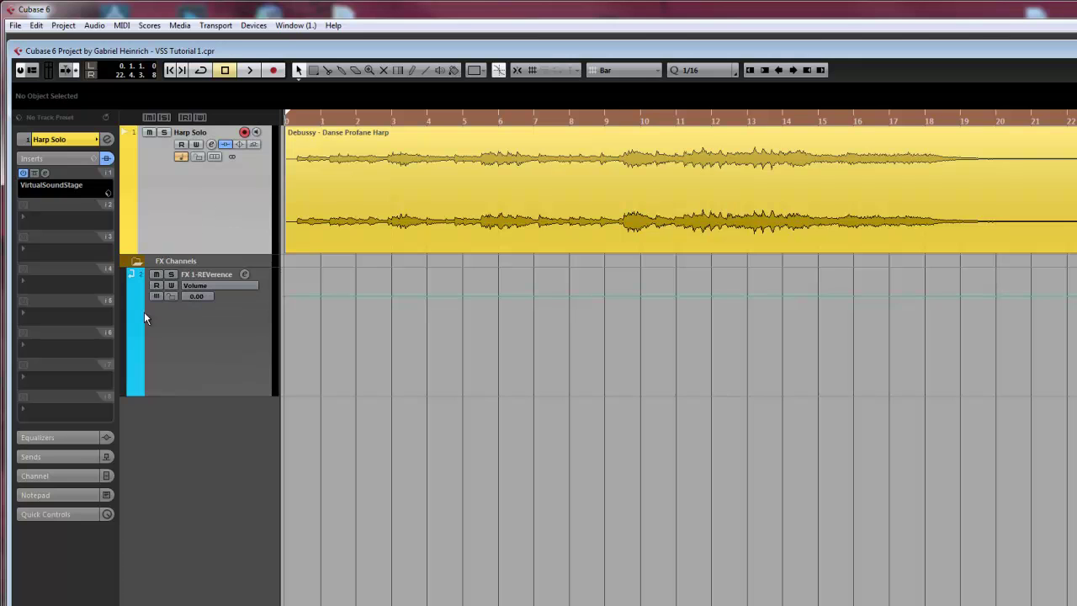
pyautogui.click(69, 458)
pyautogui.click(45, 225)
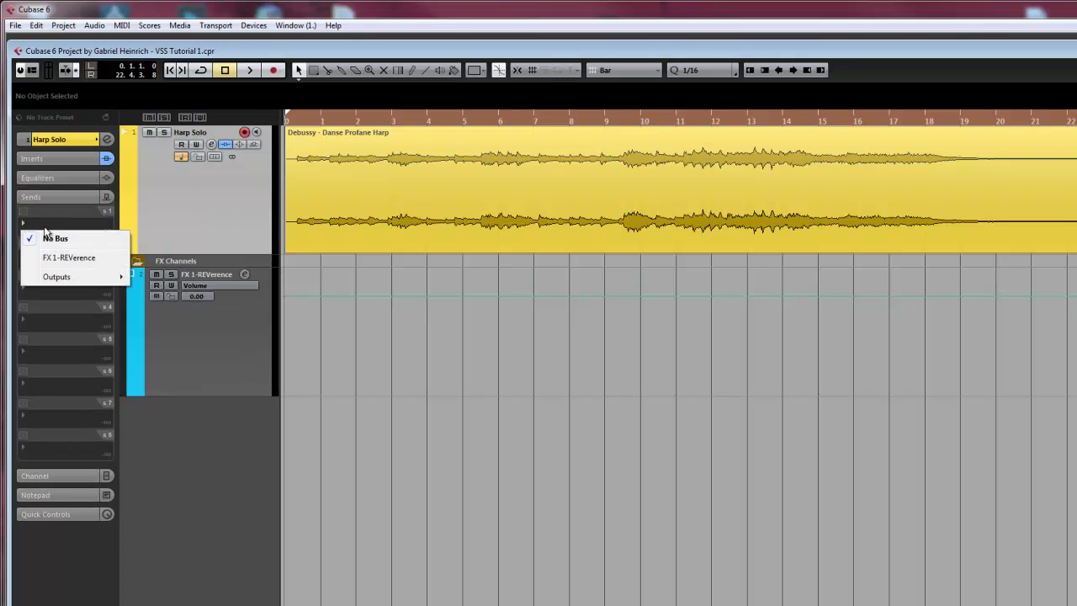
pyautogui.click(69, 258)
pyautogui.click(23, 210)
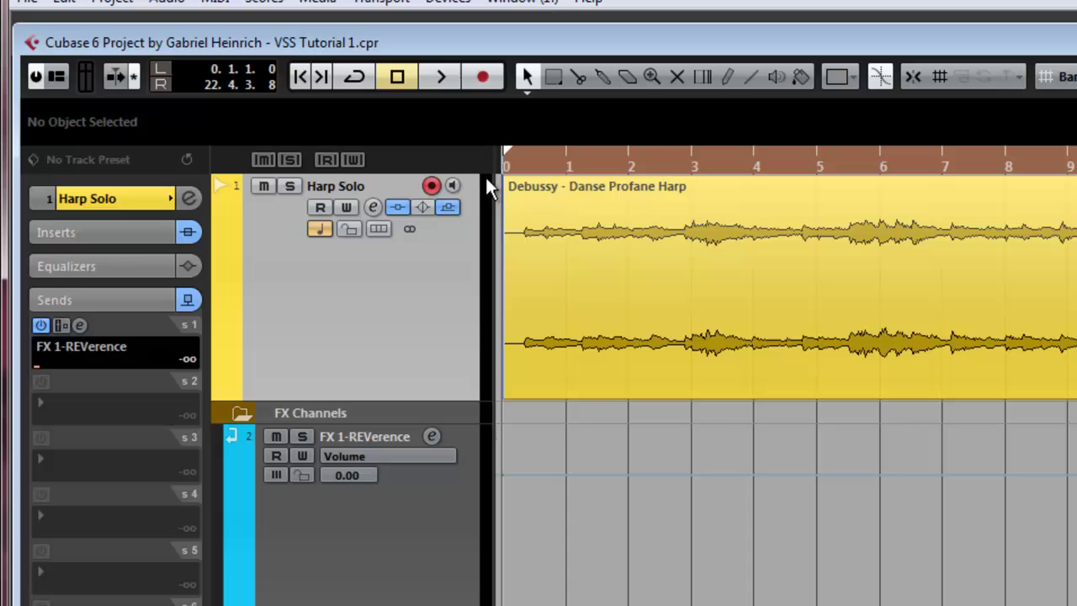
# Step: While the harp plays, set the REVerence send level to -8.55, then stop
pyautogui.click(437, 78)
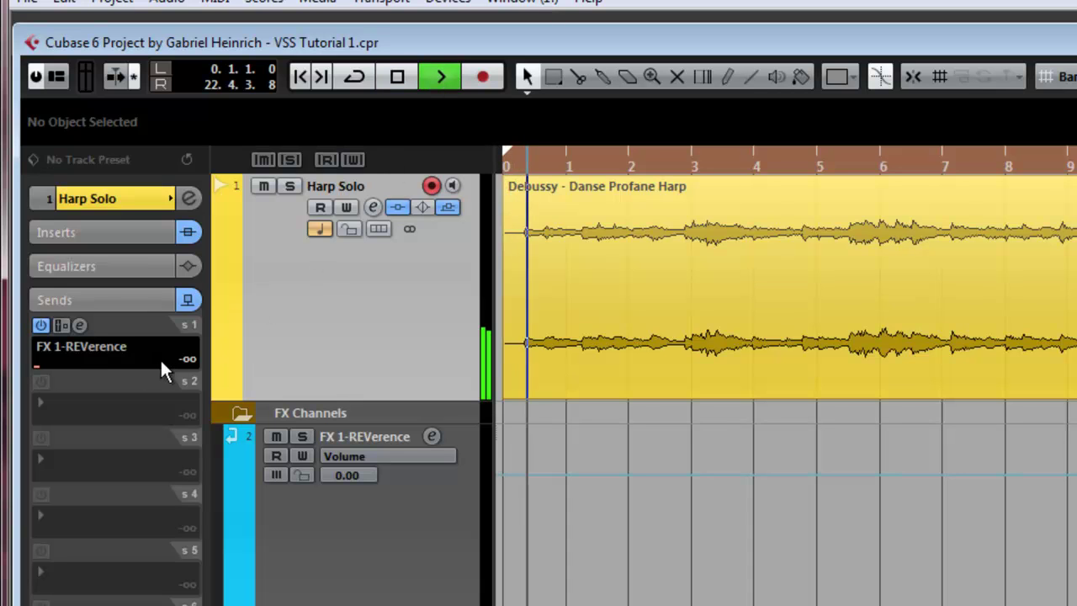
pyautogui.moveTo(35, 363); pyautogui.dragTo(113, 374)
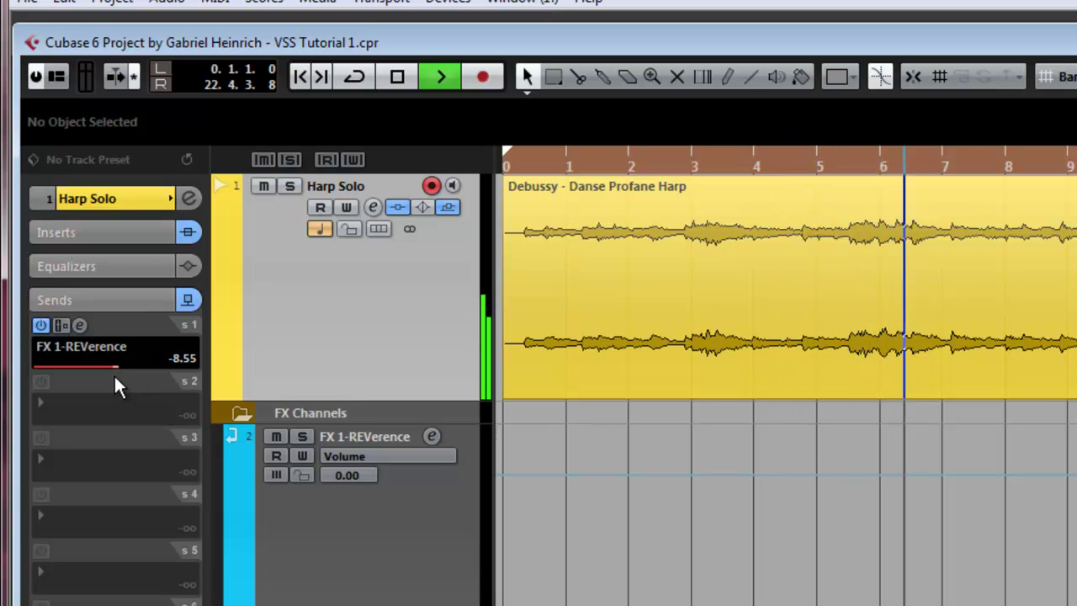
pyautogui.press('space')
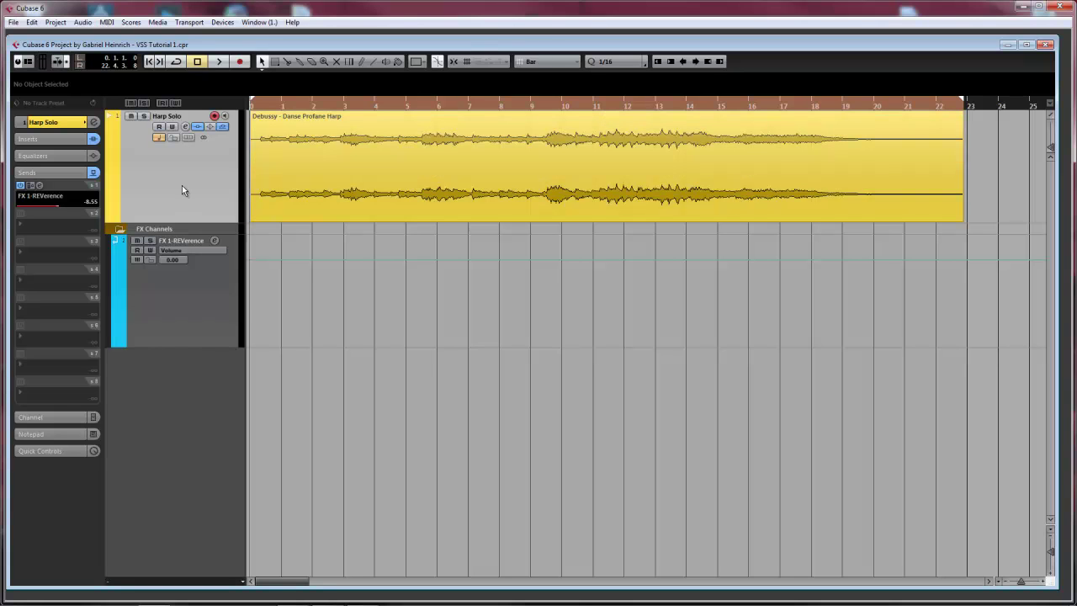
# Step: Enable the Harp Solo track's VirtualSoundStage insert and its REVerence send
pyautogui.click(42, 140)
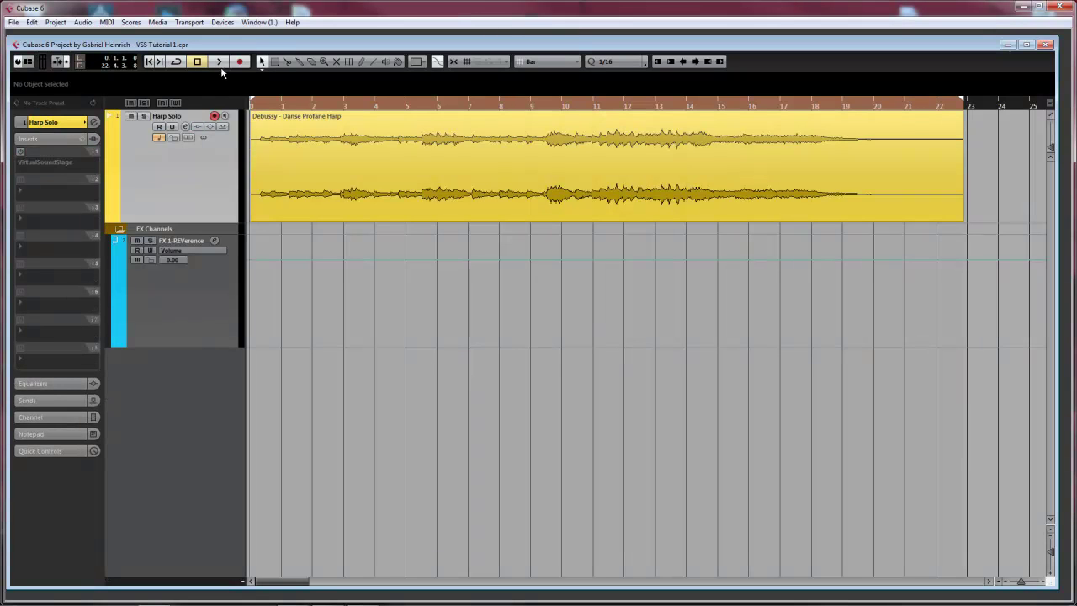
pyautogui.click(220, 64)
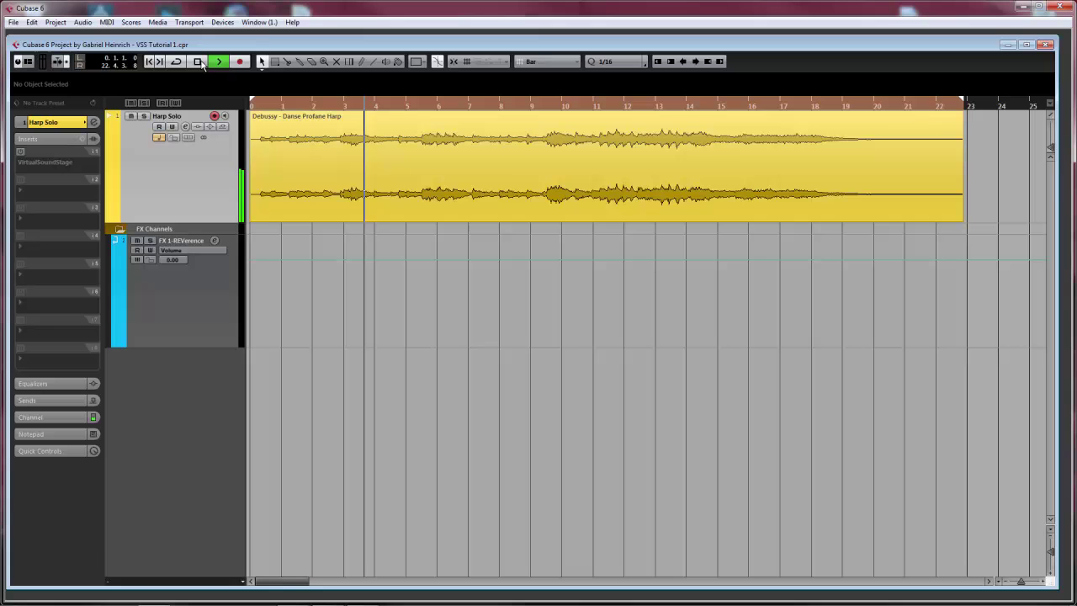
pyautogui.click(199, 61)
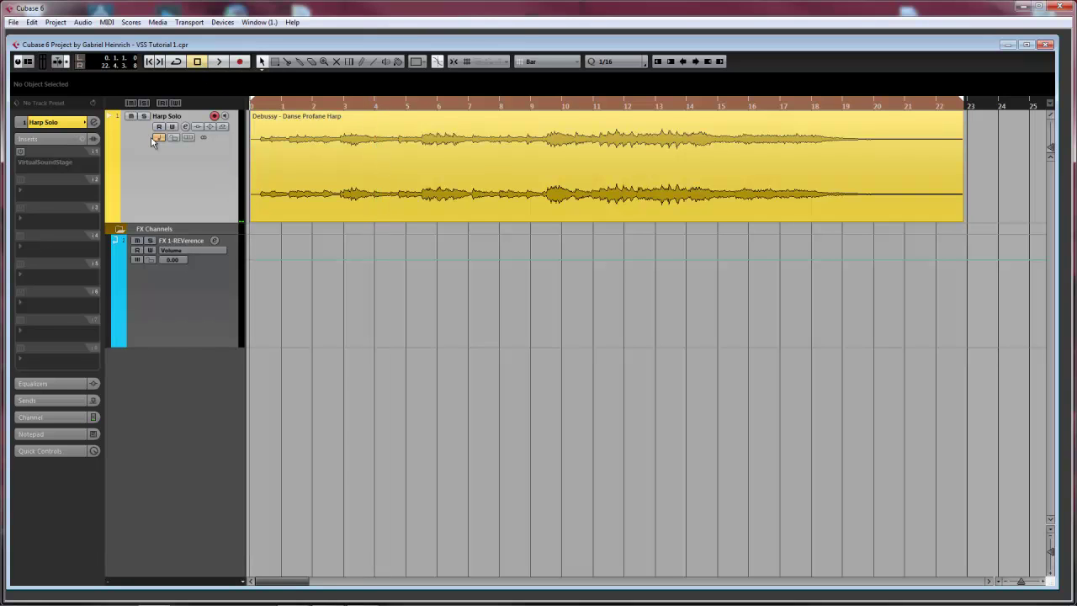
pyautogui.click(19, 153)
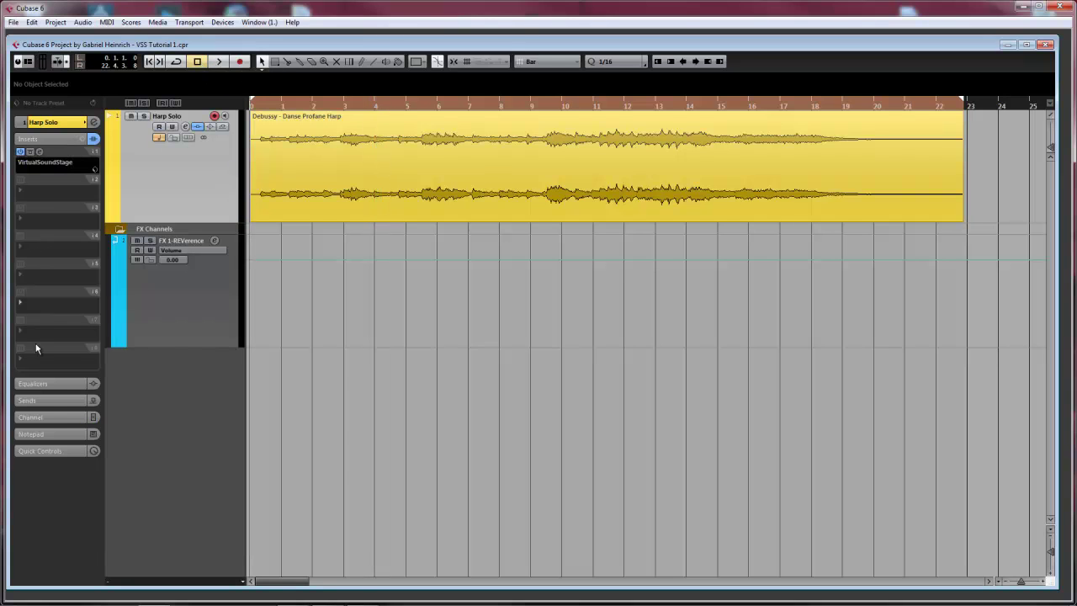
pyautogui.click(47, 401)
pyautogui.click(21, 185)
# Step: Restart playback and bring up the VirtualSoundStage editor
pyautogui.click(218, 62)
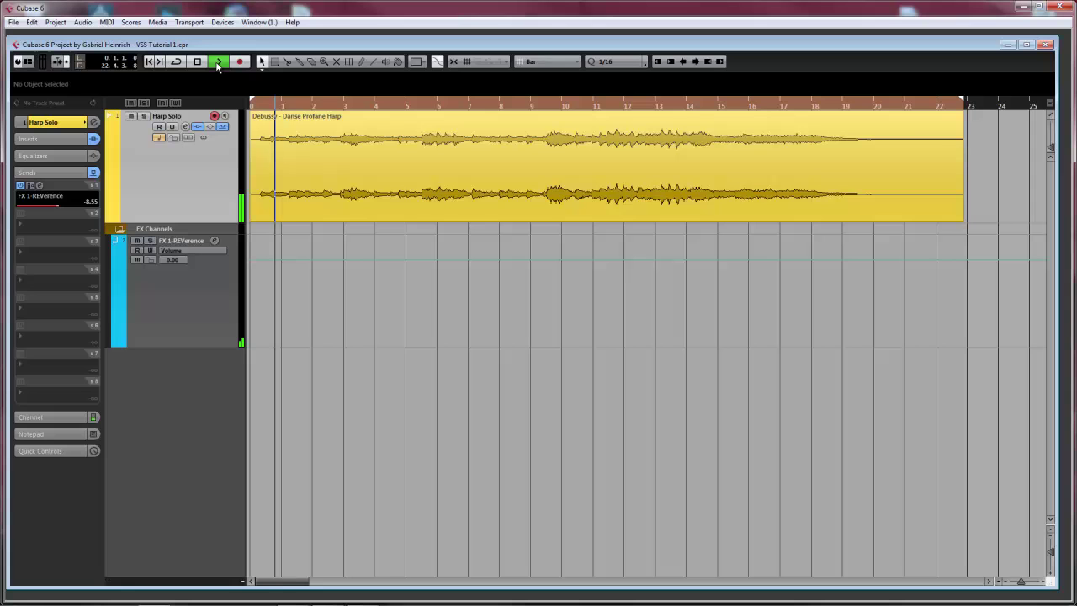
pyautogui.click(76, 137)
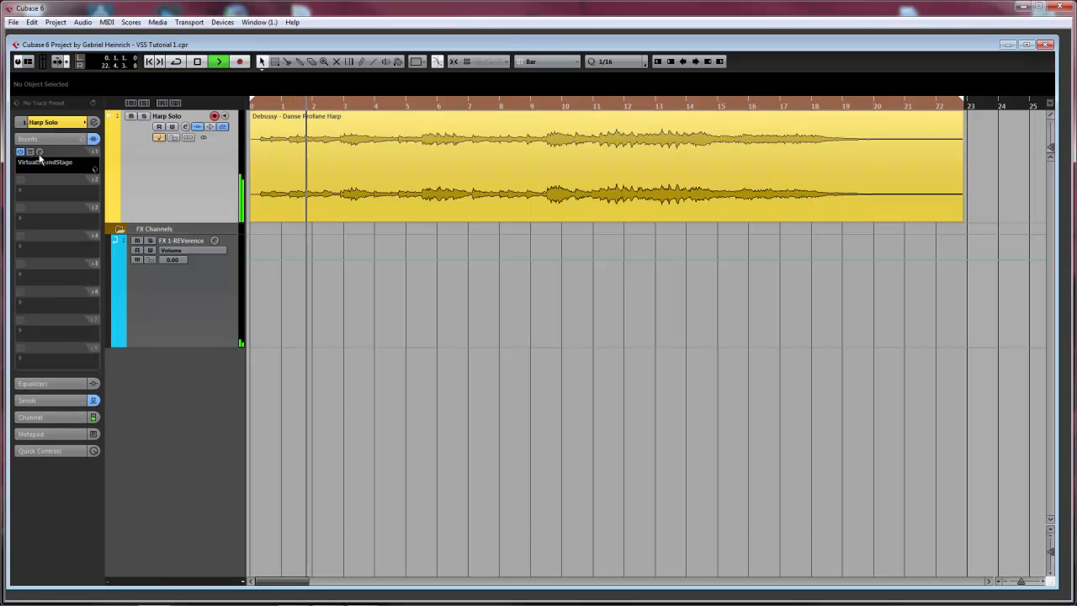
pyautogui.click(39, 152)
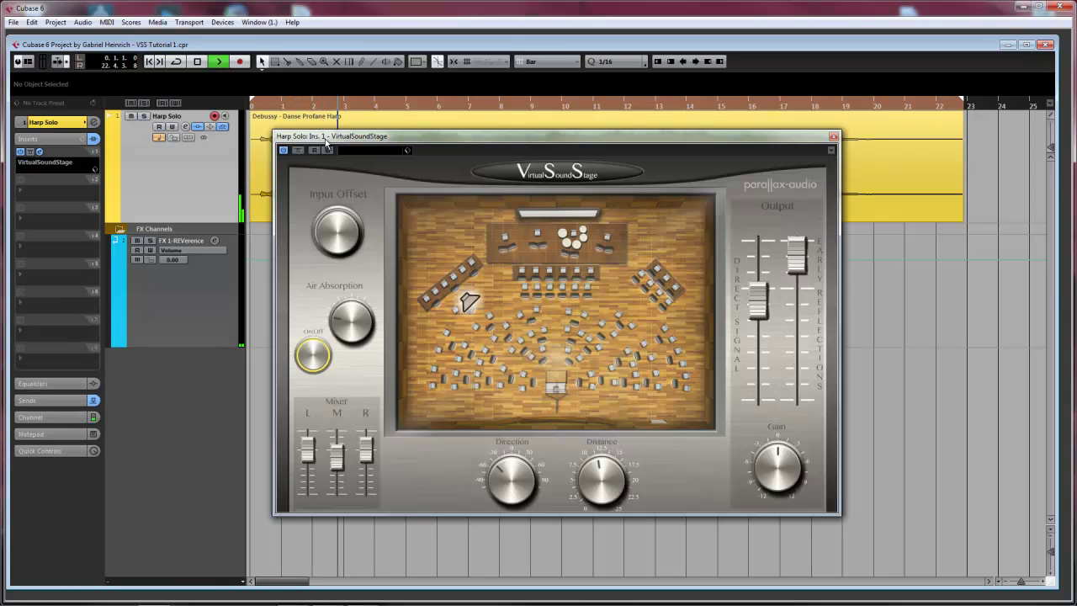
# Step: Try several stage spots for the harp, leaving it among the seats right of centre, then stop playback
pyautogui.moveTo(327, 141); pyautogui.dragTo(335, 148)
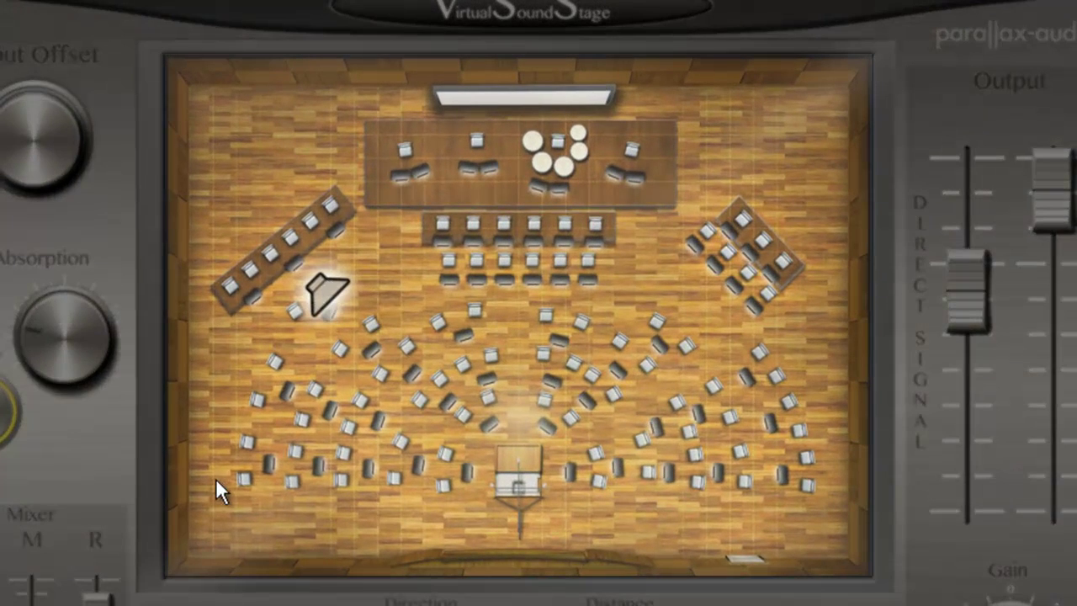
pyautogui.click(215, 481)
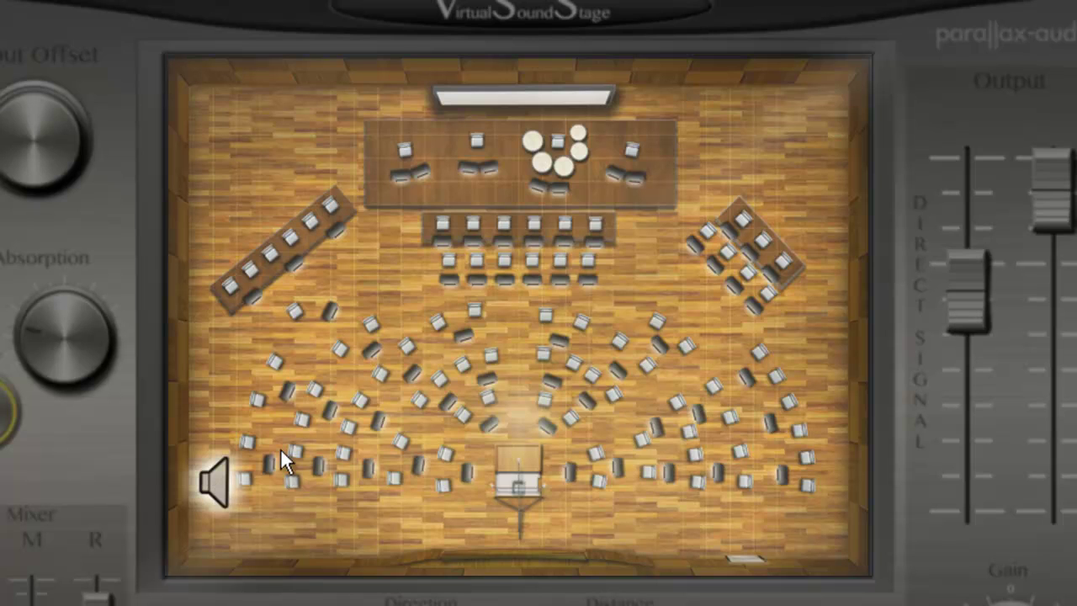
pyautogui.click(519, 254)
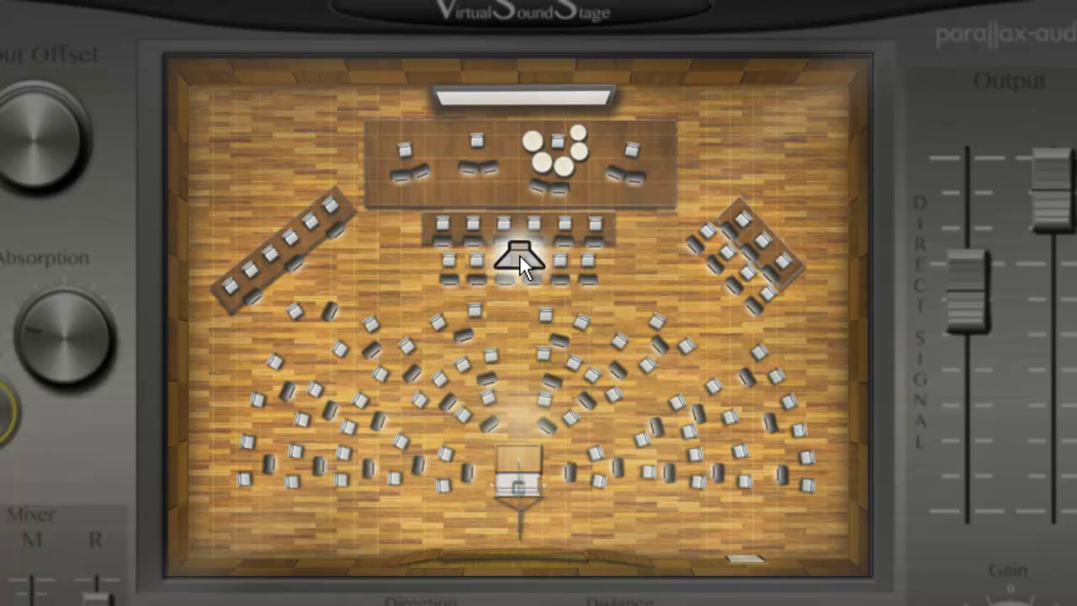
pyautogui.click(519, 363)
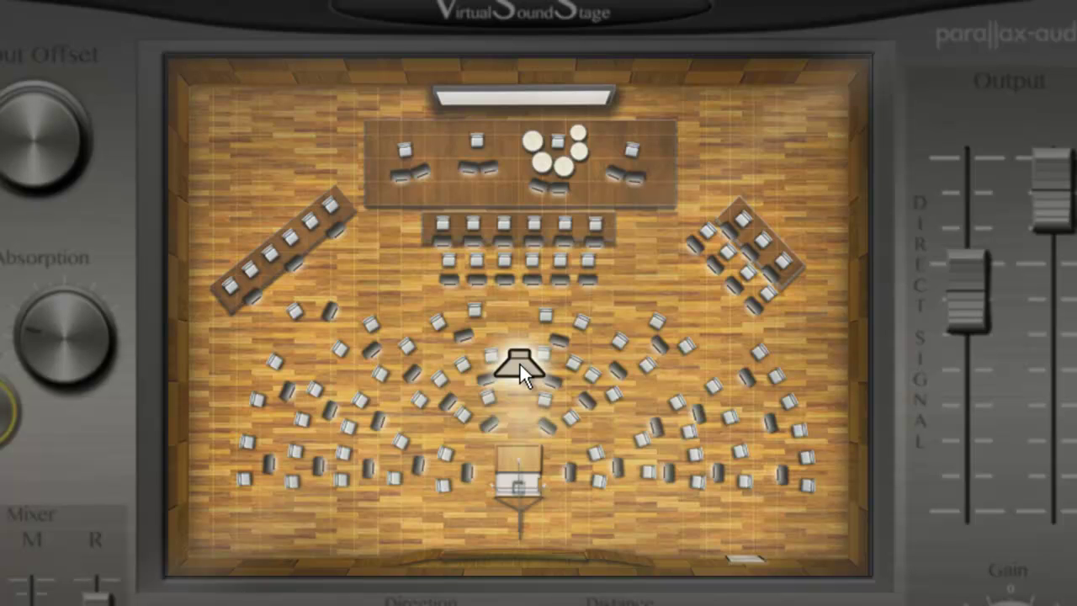
pyautogui.click(799, 112)
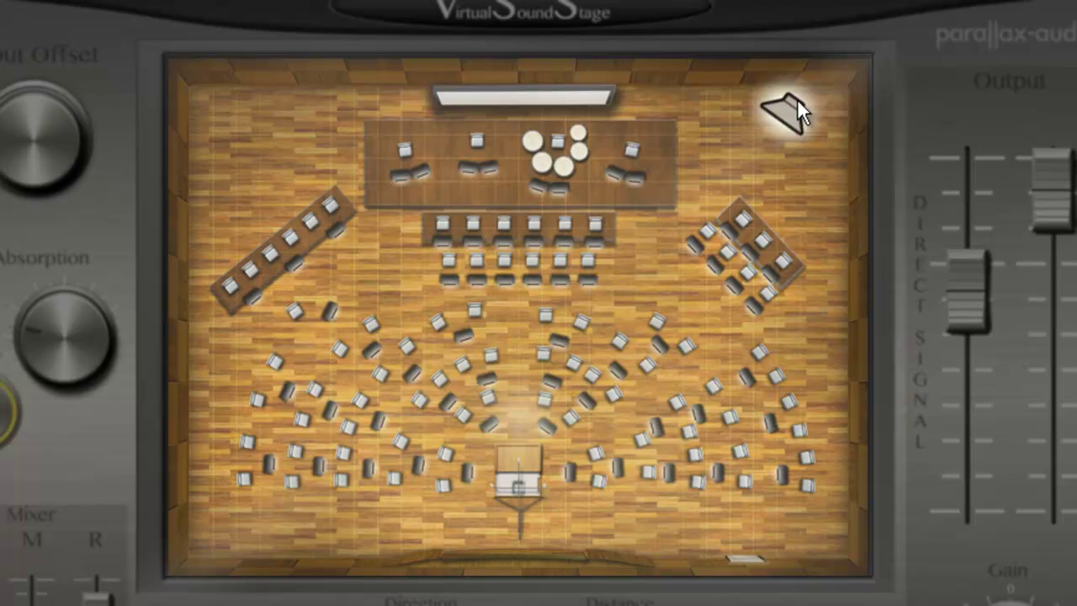
pyautogui.click(676, 434)
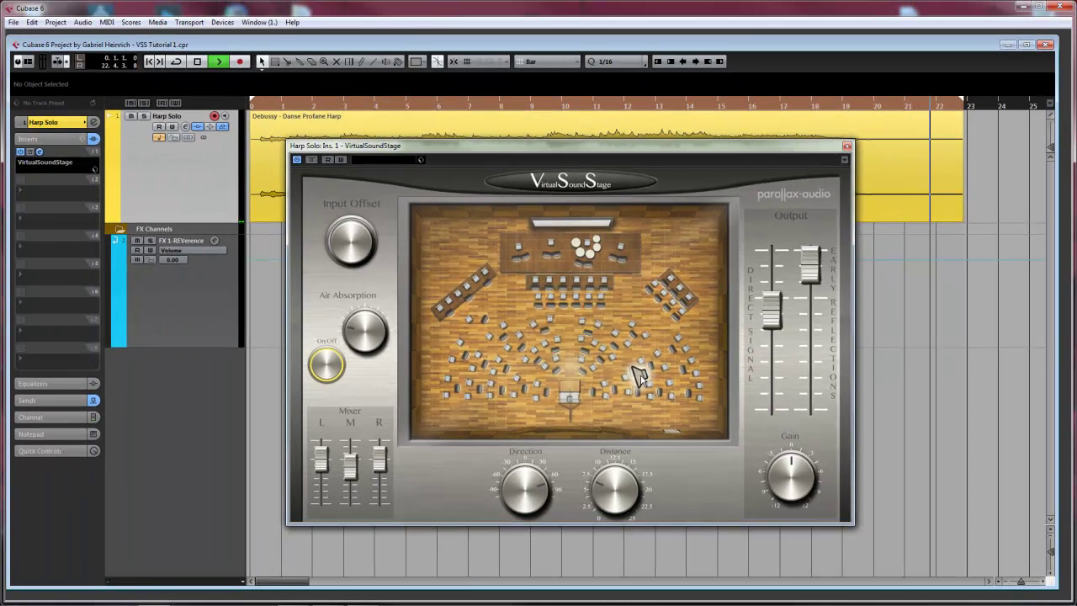
pyautogui.press('space')
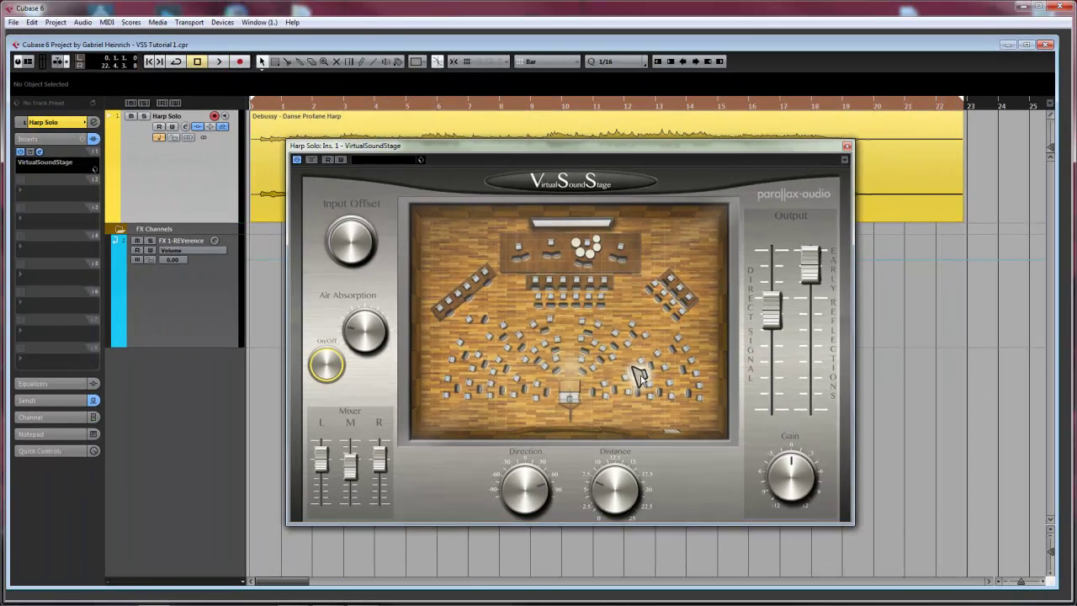